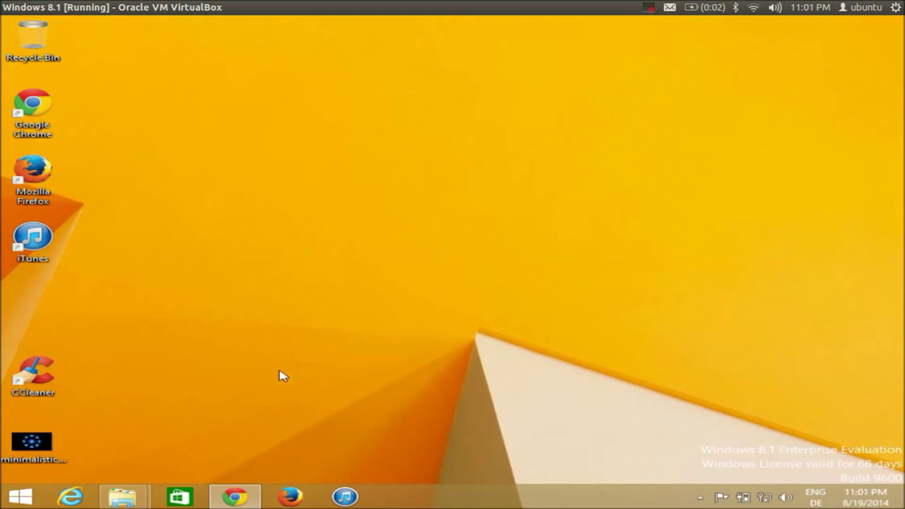
Step: Return to Chrome's Ubuntu Skin Pack page, select its full address, and scroll to the Server 1/2 downloads
left_click(235, 497)
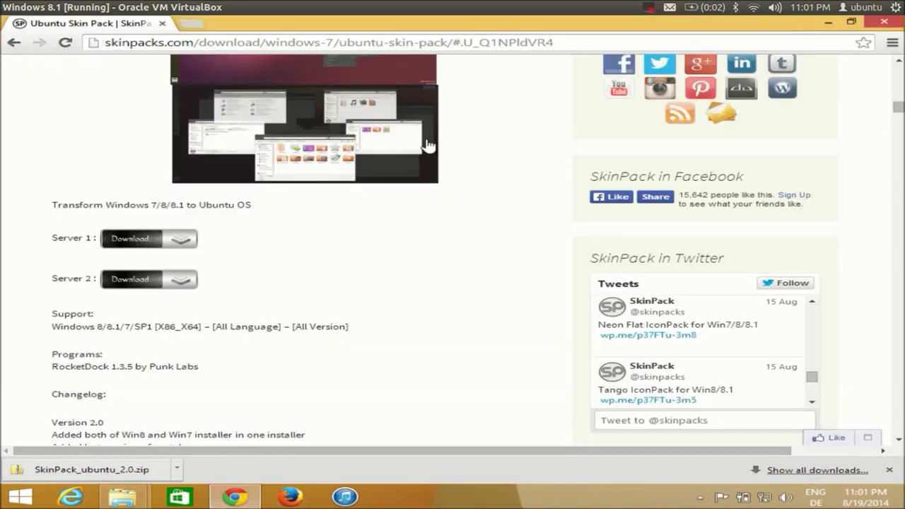
left_click_drag(556, 44, 94, 18)
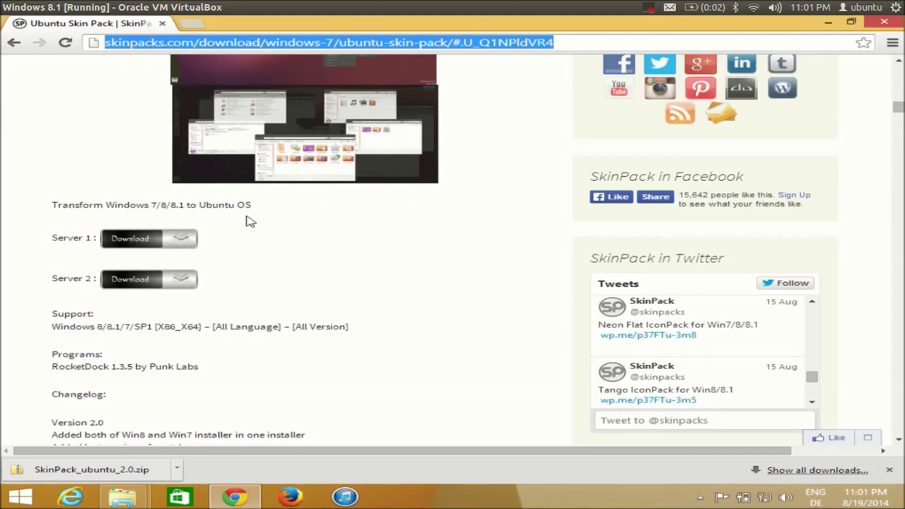
scroll(251, 220, "up", 12)
scroll(256, 220, "up", 10)
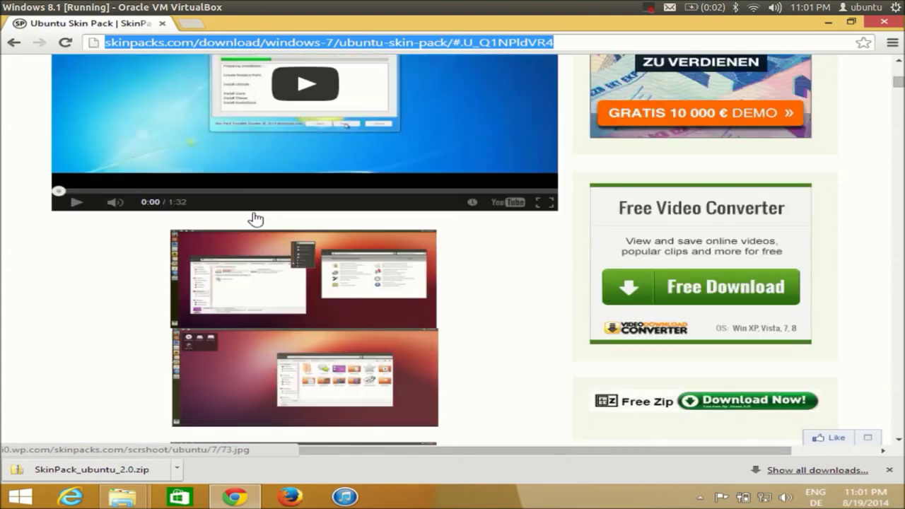
scroll(256, 218, "down", 7)
scroll(256, 218, "up", 5)
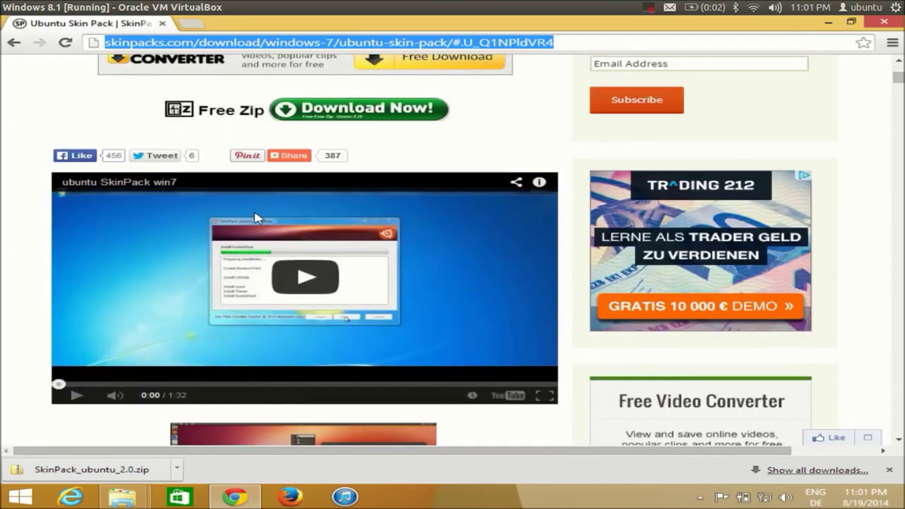
scroll(258, 218, "up", 4)
scroll(259, 218, "down", 15)
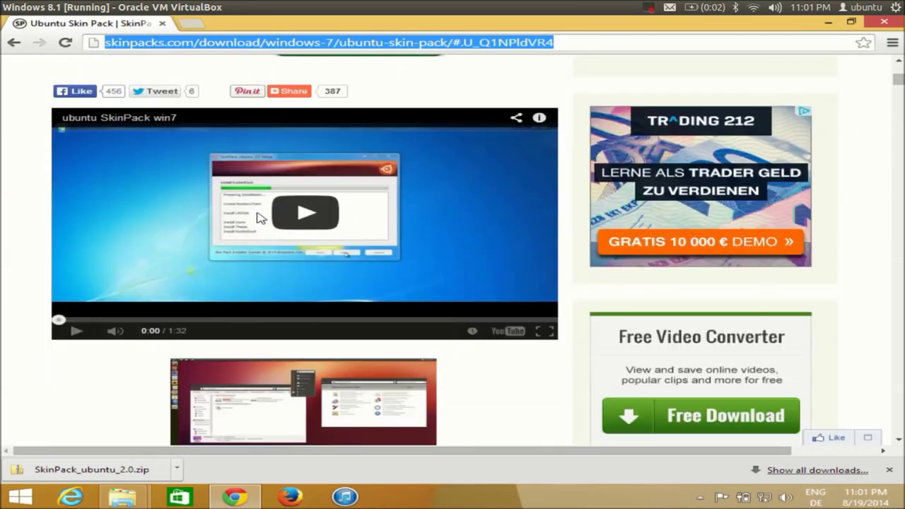
scroll(259, 218, "down", 8)
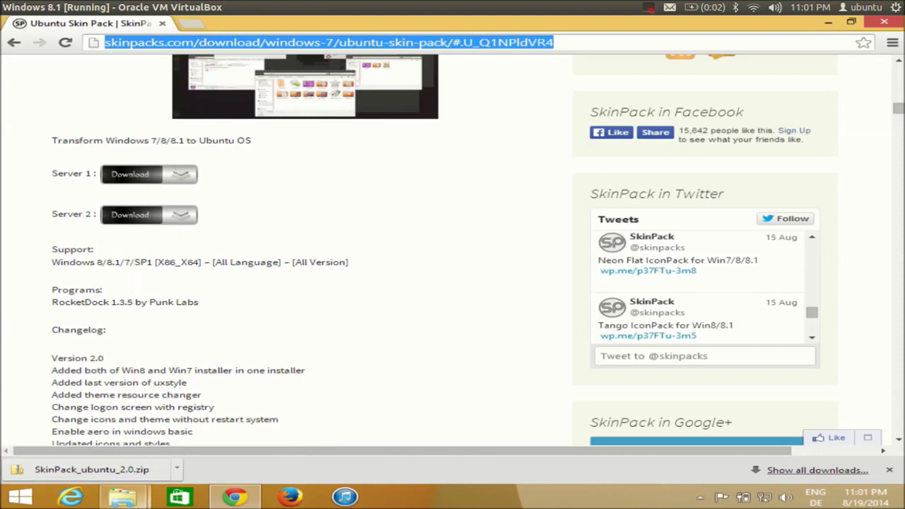
Step: Open the ubuntu downloads folder and check the zip archive's options without extracting it
mouse_move(123, 498)
left_click(120, 460)
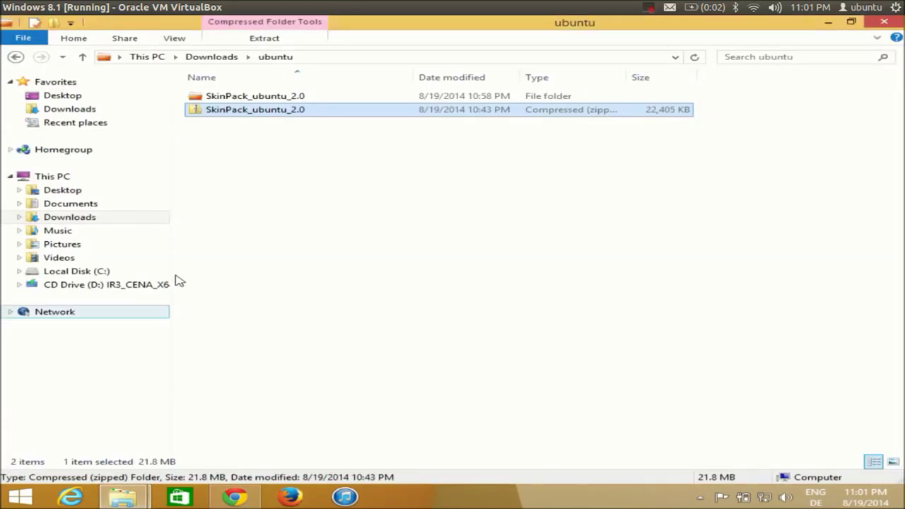
right_click(241, 114)
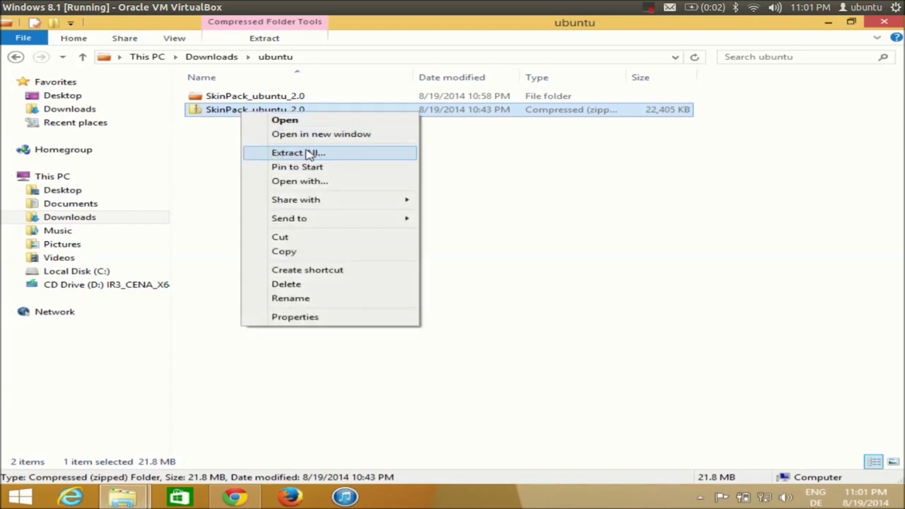
left_click(521, 174)
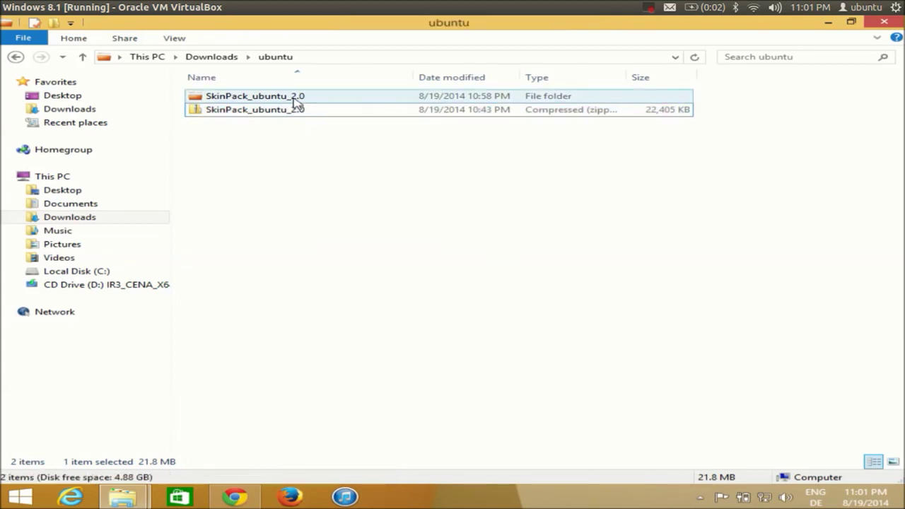
Step: Open the extracted SkinPack_ubuntu_2.0 folder and run the SkinPack installer as administrator
left_click(247, 100)
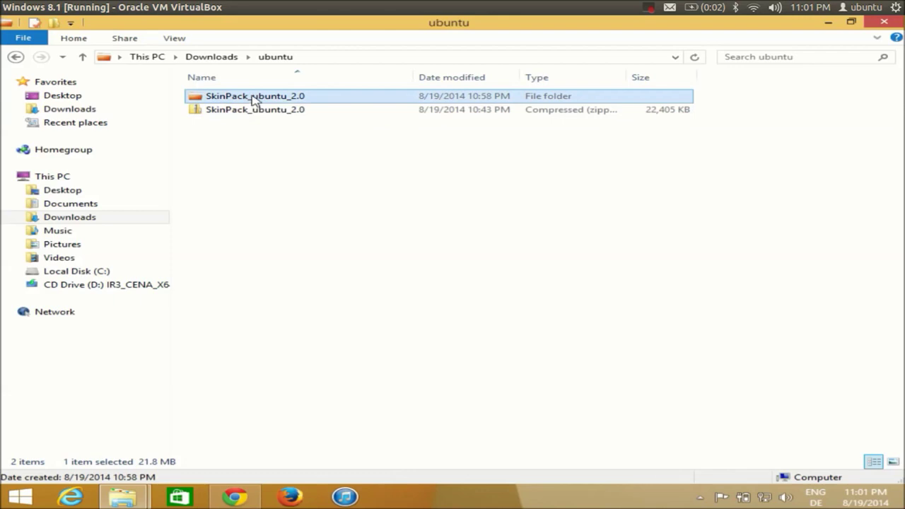
double_click(252, 101)
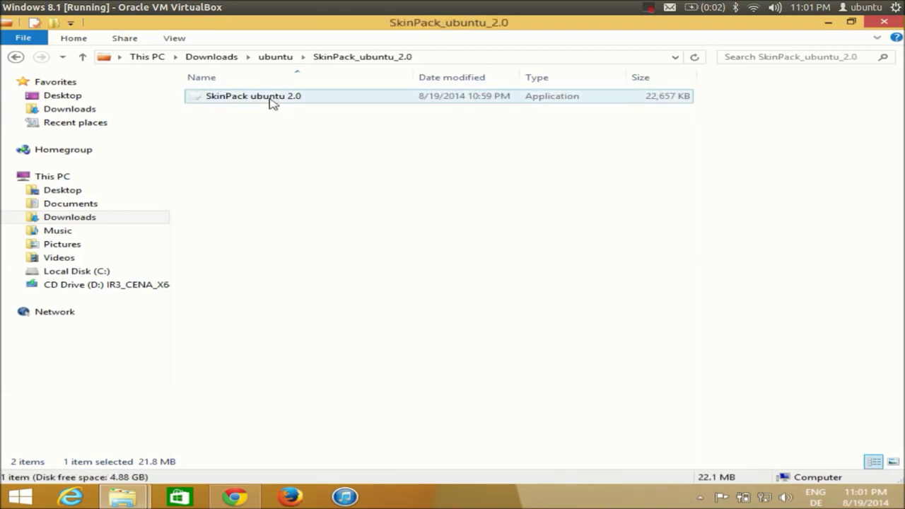
double_click(269, 103)
right_click(269, 100)
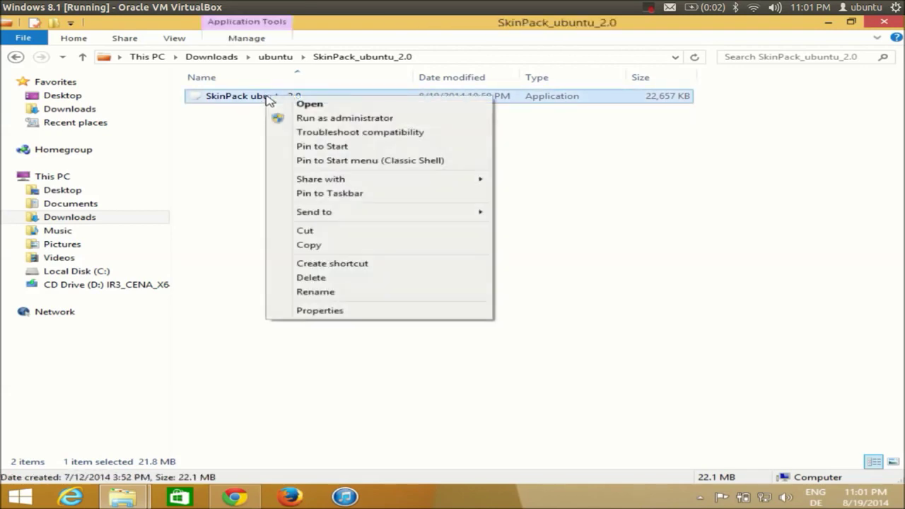
left_click(349, 119)
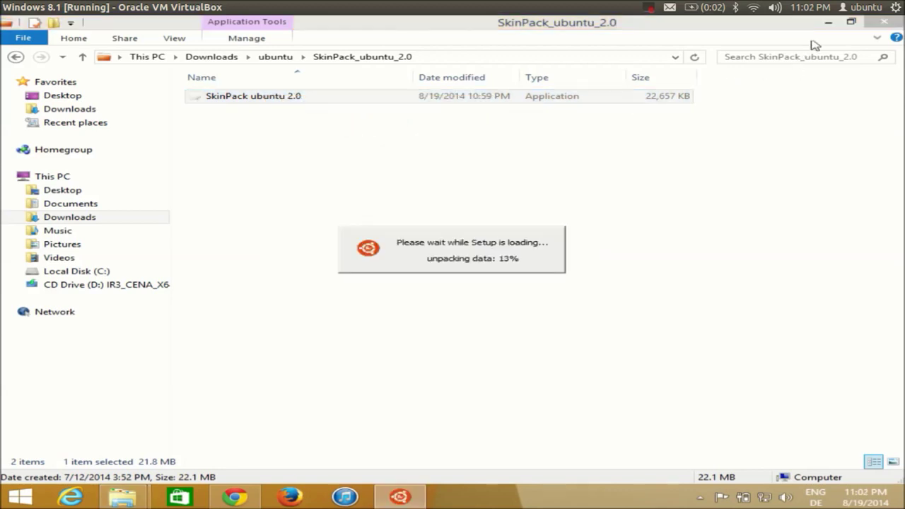
Step: Minimize Explorer and Chrome, then advance Setup past the welcome page to the License Agreement
left_click(828, 25)
left_click(829, 23)
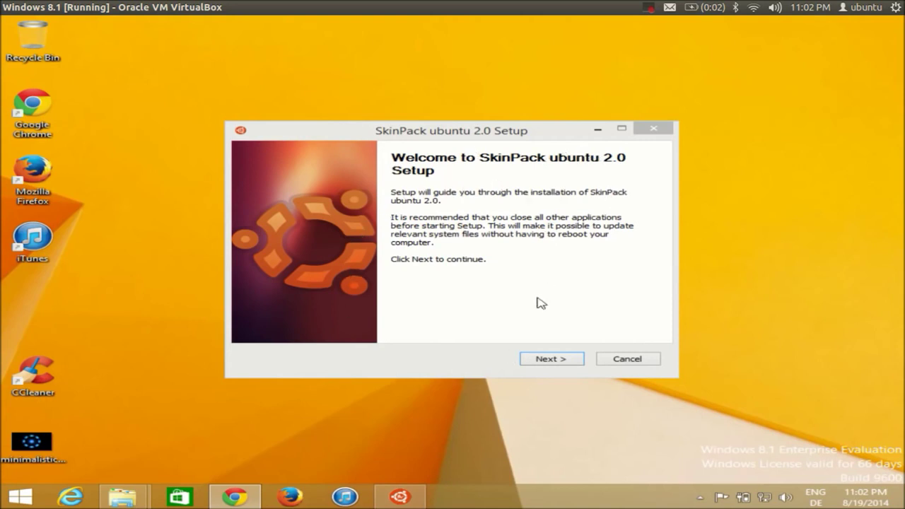
left_click(542, 360)
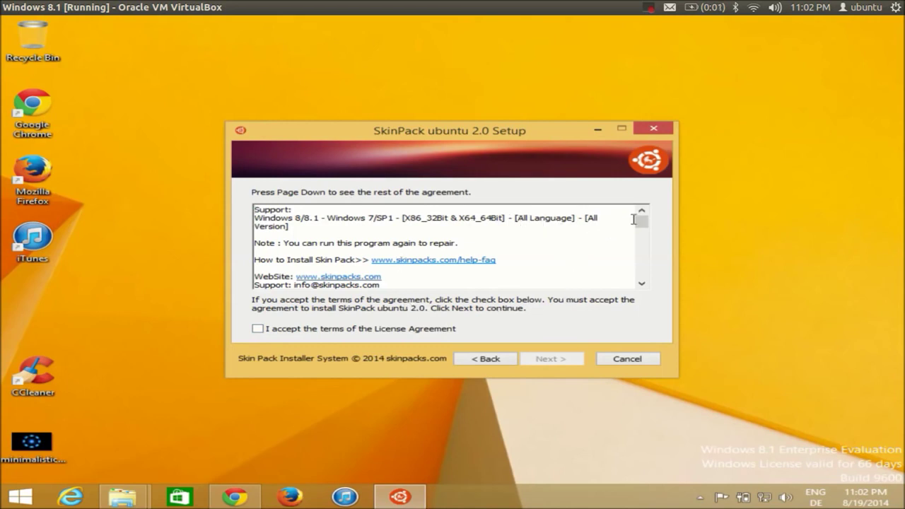
Step: Scroll through the license, accept its terms, and continue to the Istartsurf homepage offer
left_click_drag(641, 221, 641, 272)
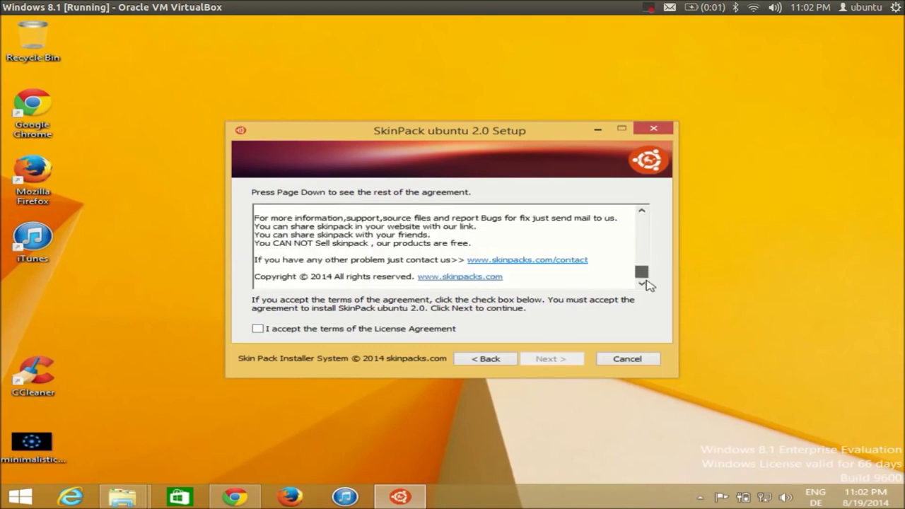
left_click(295, 331)
left_click(551, 359)
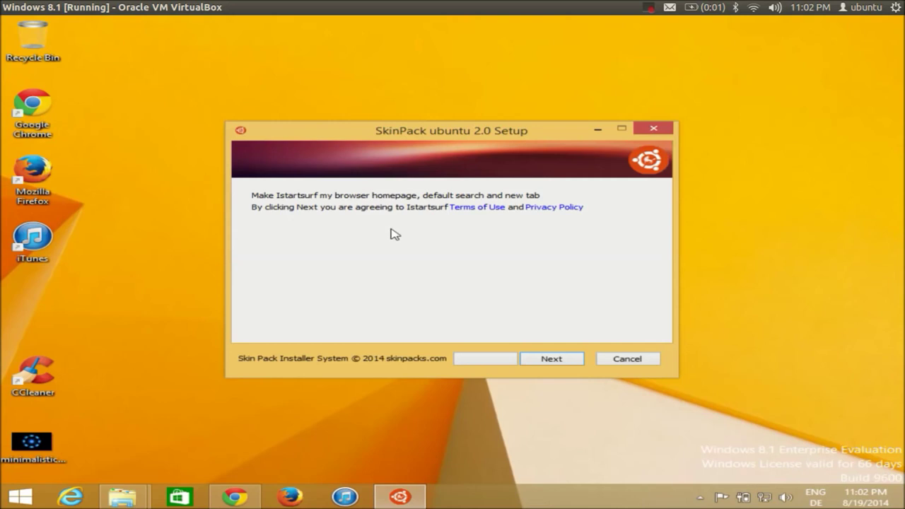
Step: Decline the Istartsurf, Sweet-page, Wajam, Optimizer Pro, YouTube Accelerator and PicRec offers
left_click(476, 362)
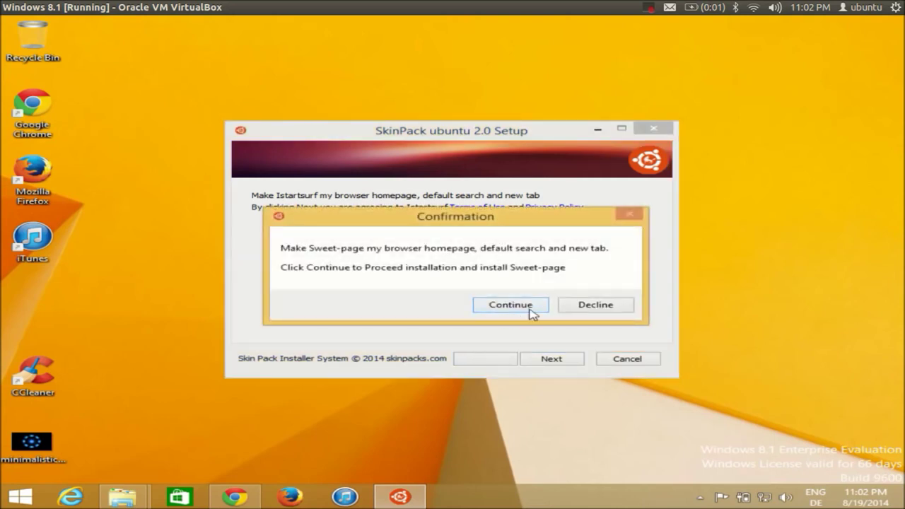
left_click(582, 307)
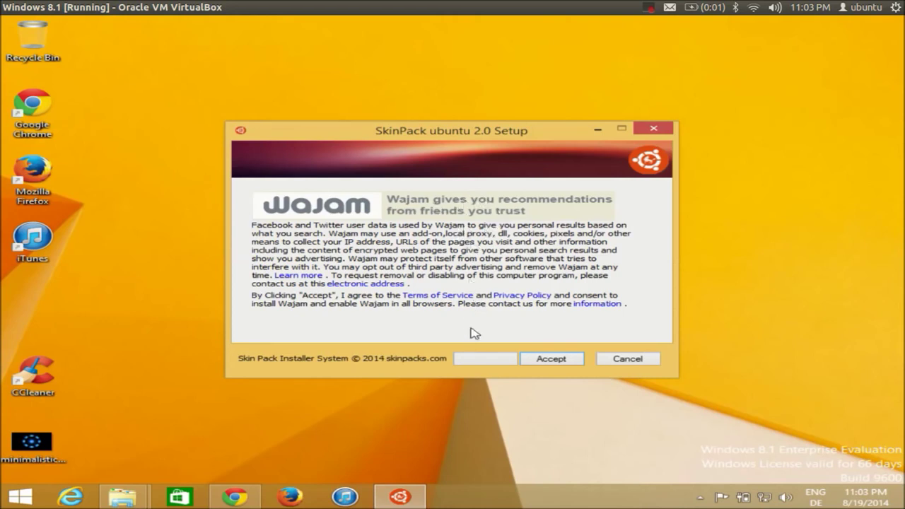
left_click(478, 361)
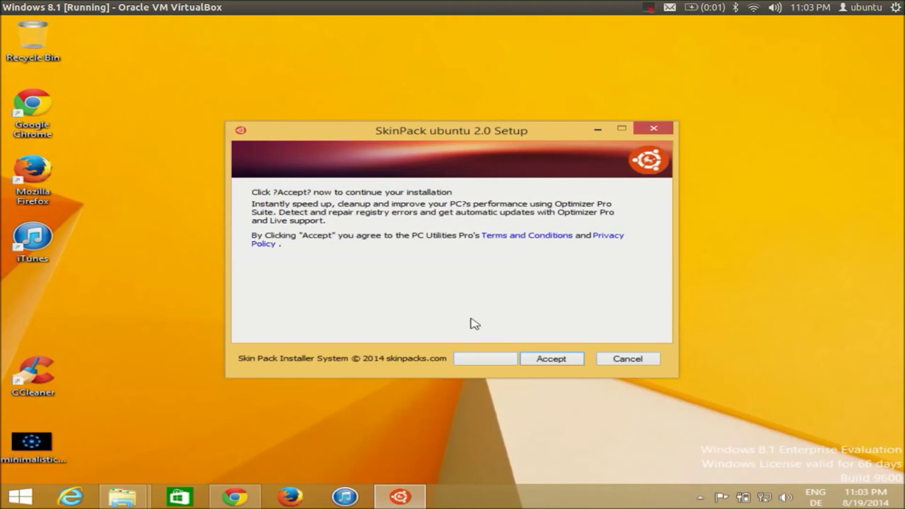
left_click(481, 362)
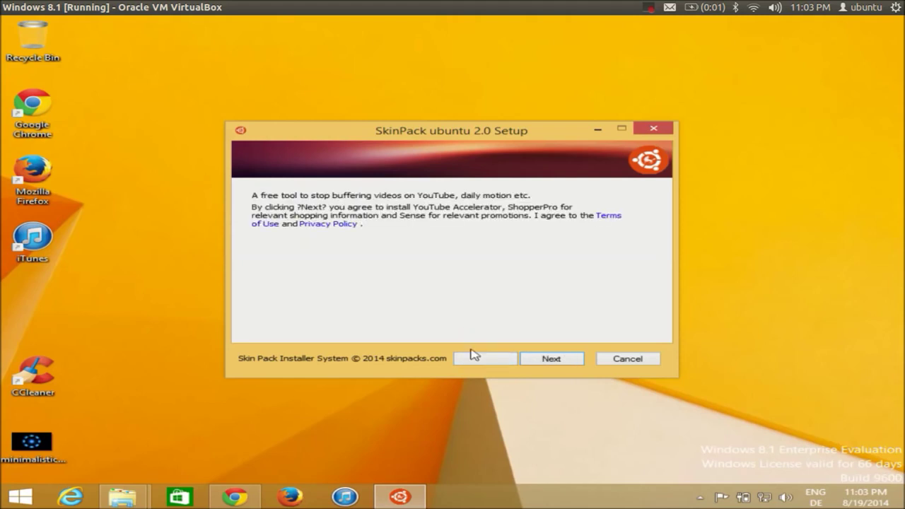
left_click(476, 361)
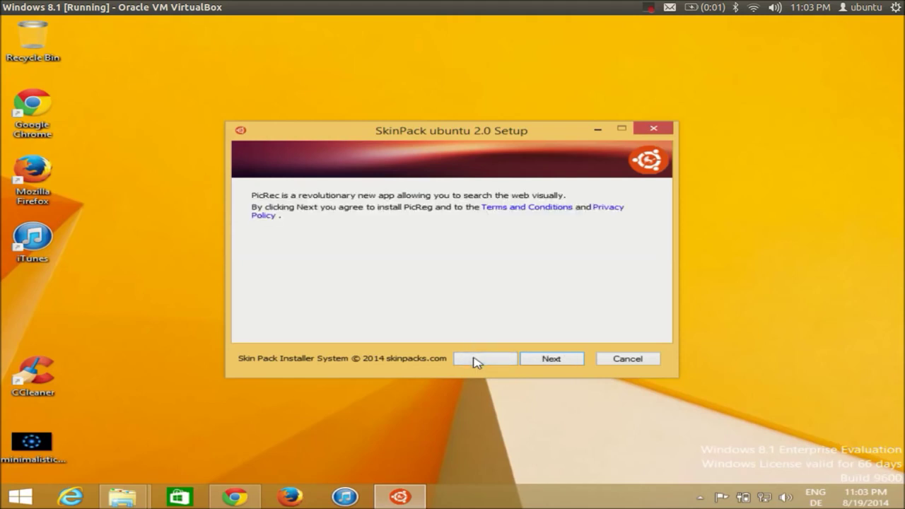
left_click(476, 361)
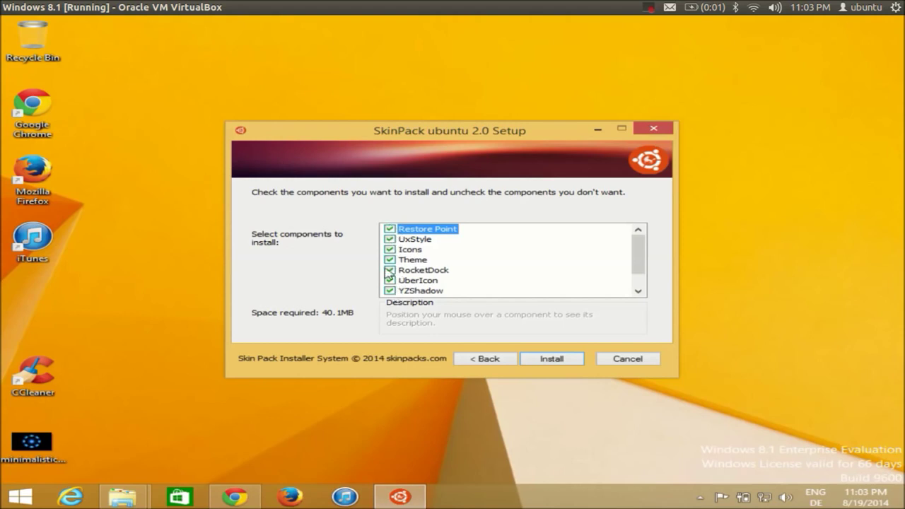
Step: Start installing the selected components and move the setup dialog aside until it shows Completed
left_click(553, 359)
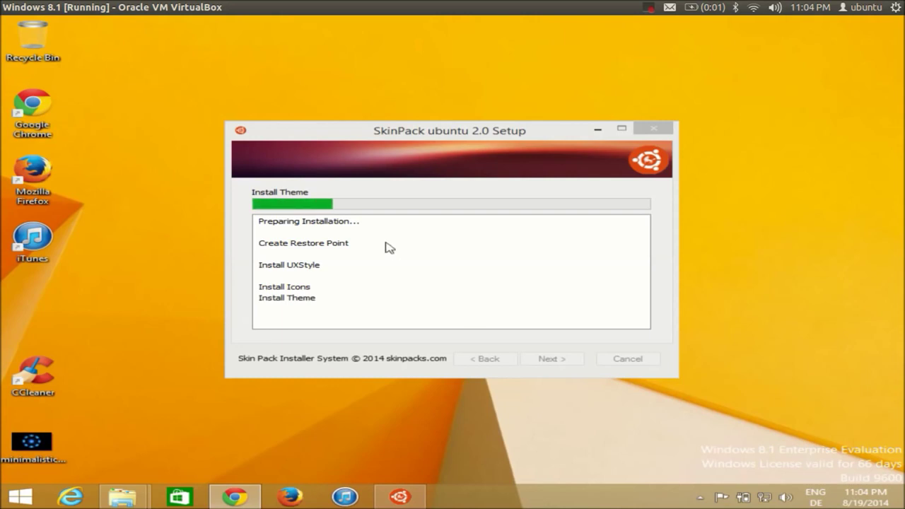
left_click(367, 289)
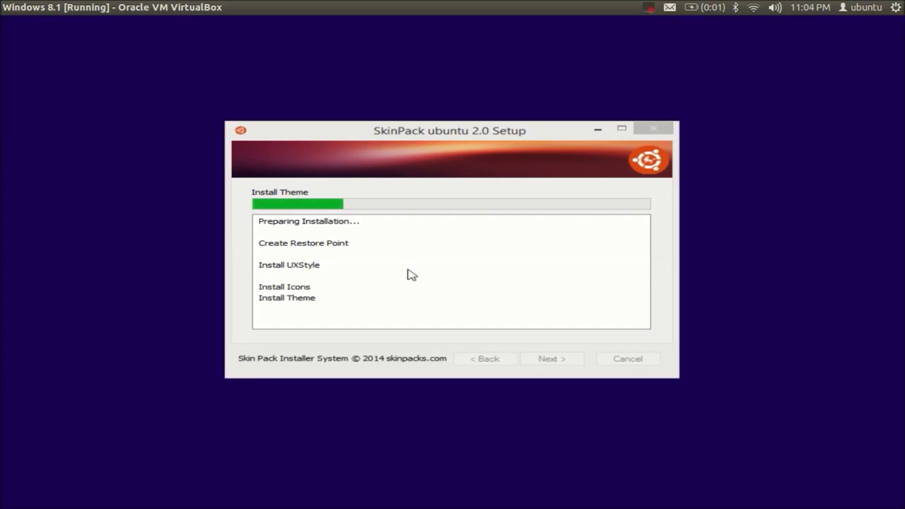
left_click_drag(434, 136, 409, 126)
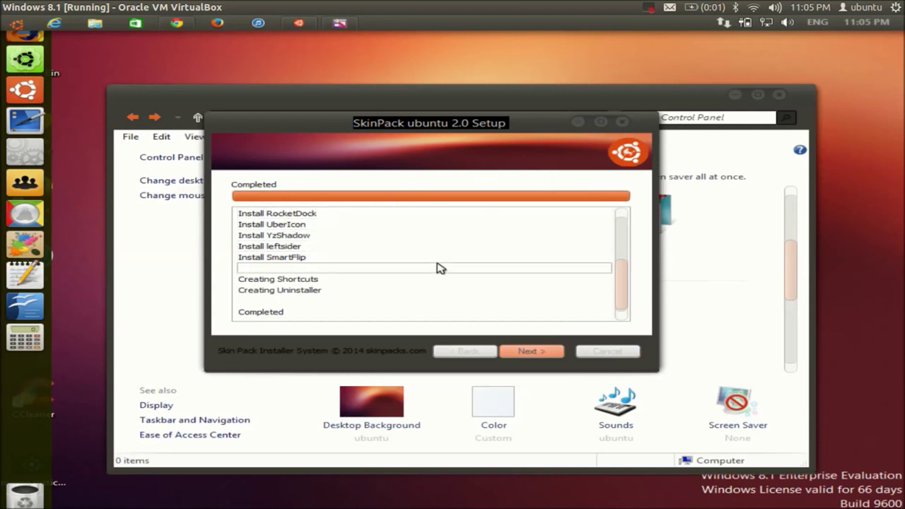
Step: Finish the setup wizard and close Personalization to reveal the Ubuntu-skinned desktop
left_click(542, 355)
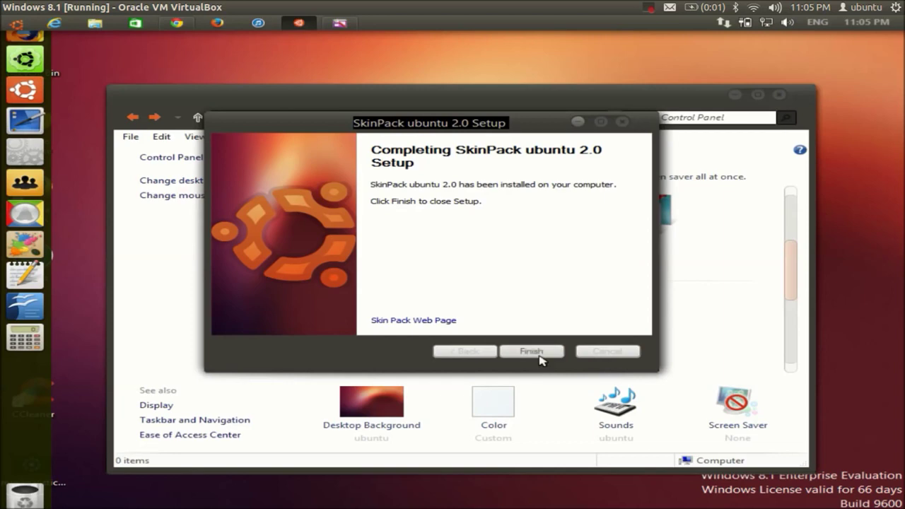
left_click(541, 354)
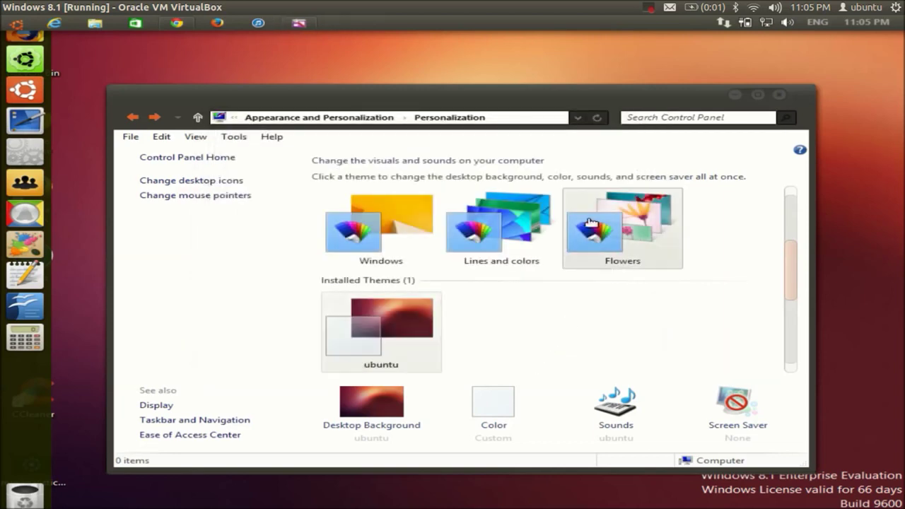
left_click(781, 97)
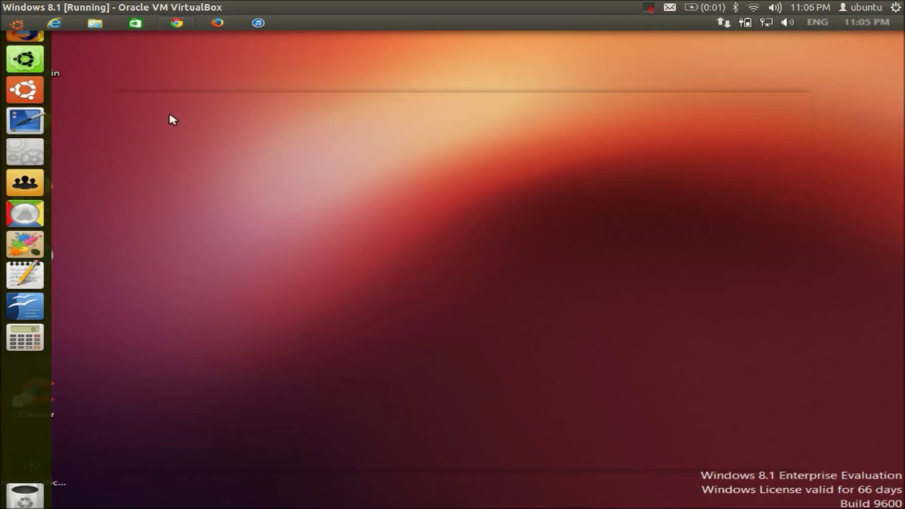
left_click(93, 27)
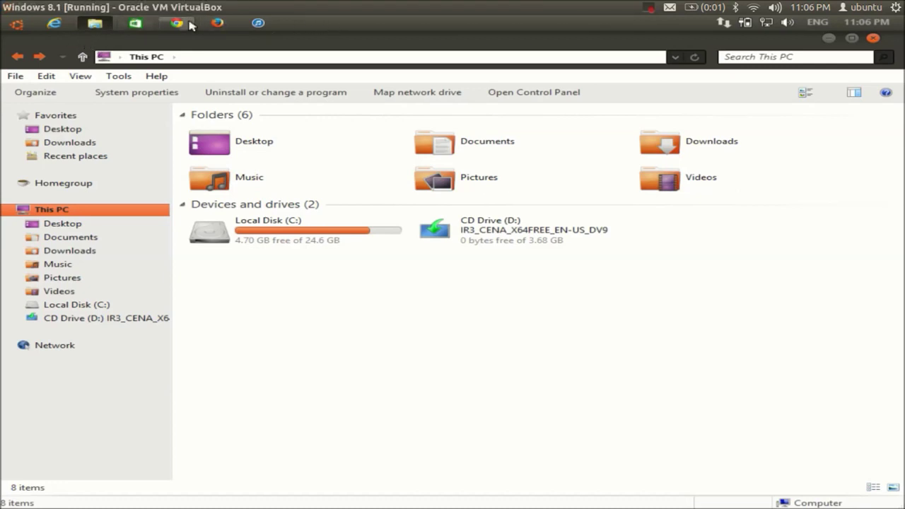
left_click(873, 41)
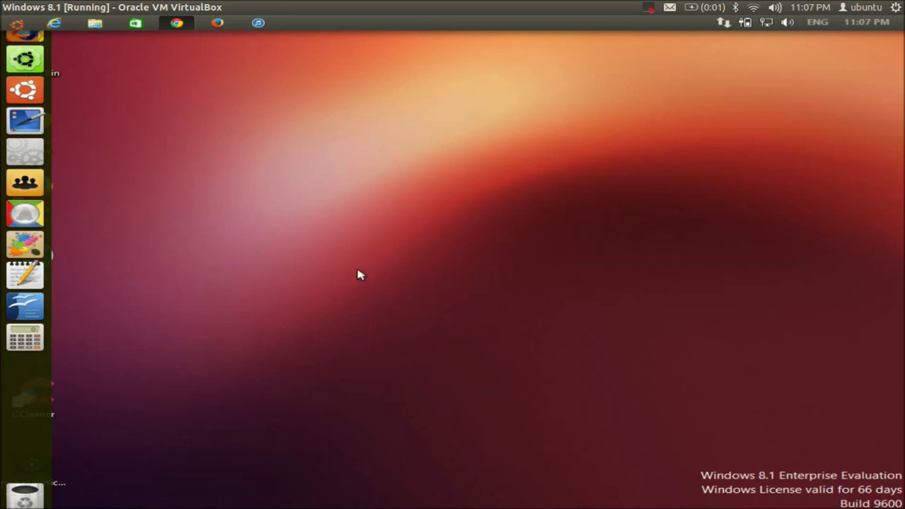
Step: Launch Uninstall from the SkinPack shortcuts stack on the launcher
left_click(25, 61)
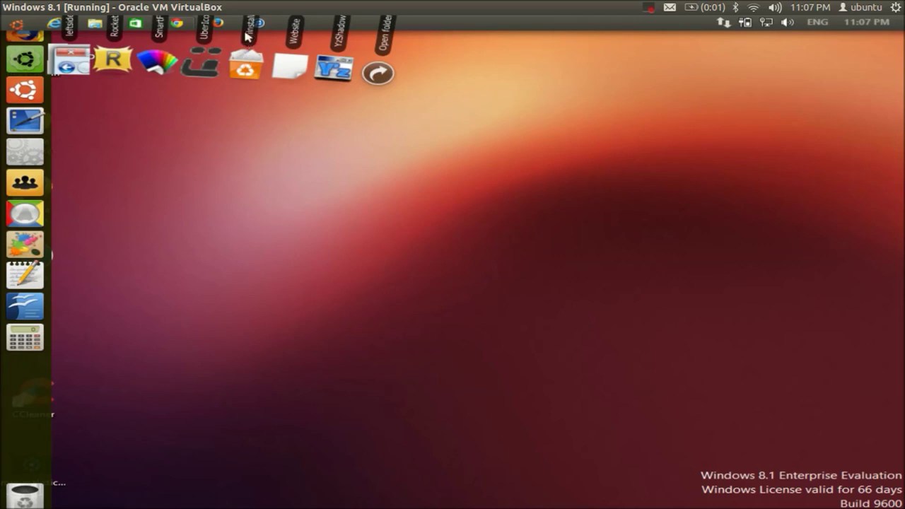
left_click(243, 69)
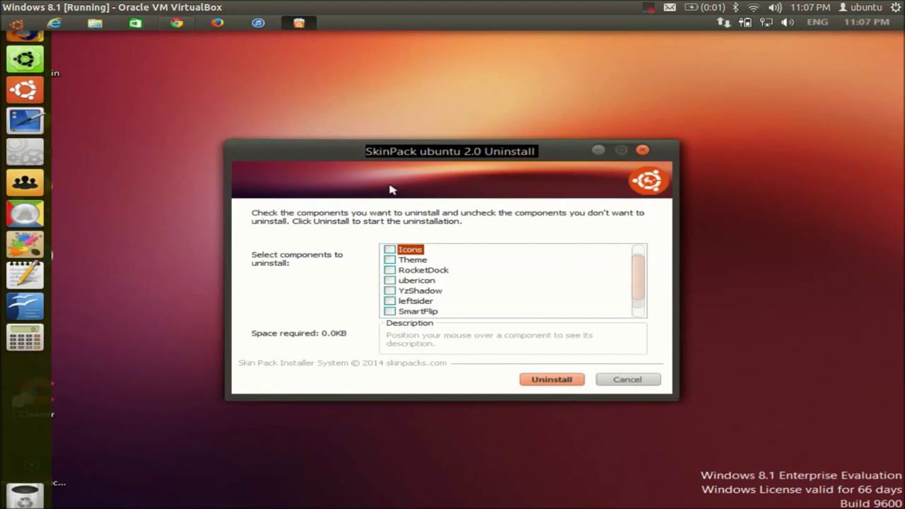
Step: Tick Icons, Theme, RocketDock, ubericon, YzShadow, leftsider, SmartFlip and Remove Uninstaller & Backup Files
left_click(390, 249)
left_click(392, 270)
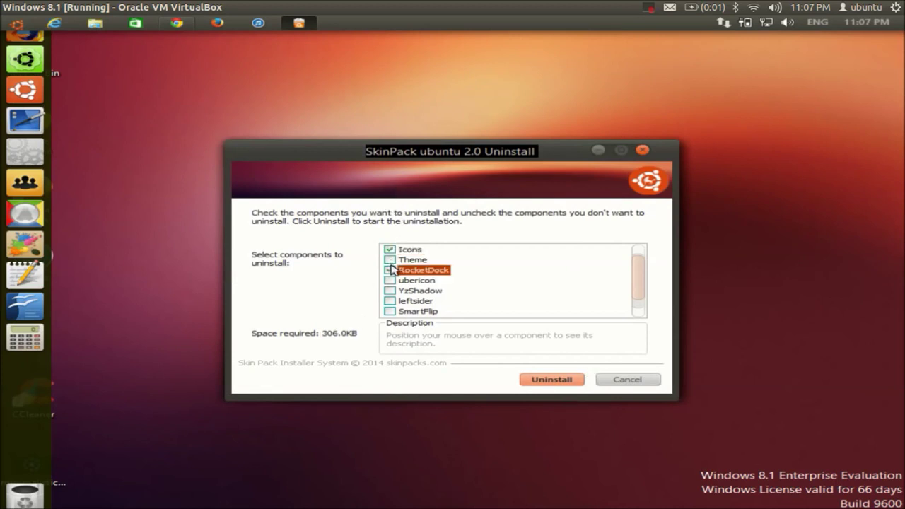
left_click(391, 260)
left_click(392, 282)
left_click(391, 291)
left_click(391, 301)
left_click(390, 311)
scroll(483, 283, "down", 1)
left_click(389, 311)
scroll(394, 311, "up", 1)
scroll(393, 283, "down", 1)
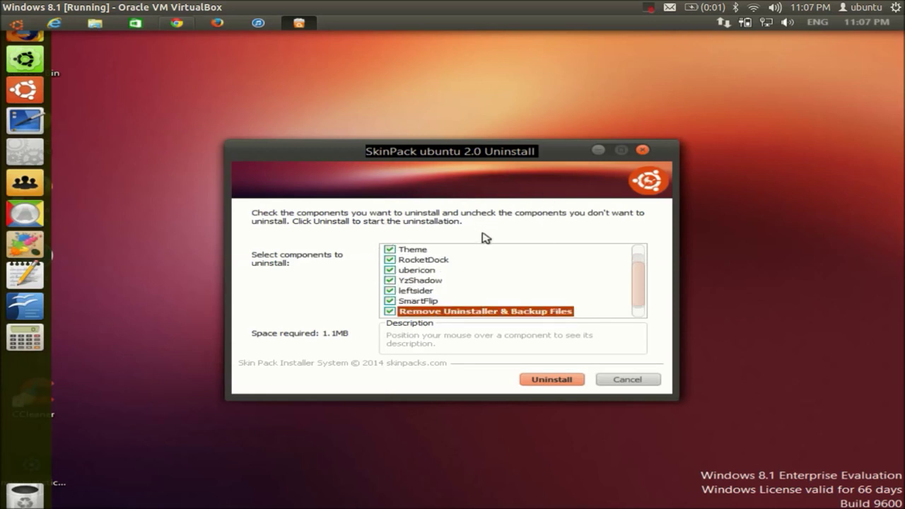
Step: Start uninstalling all ticked SkinPack components and wait for Personalization to reopen
left_click(547, 381)
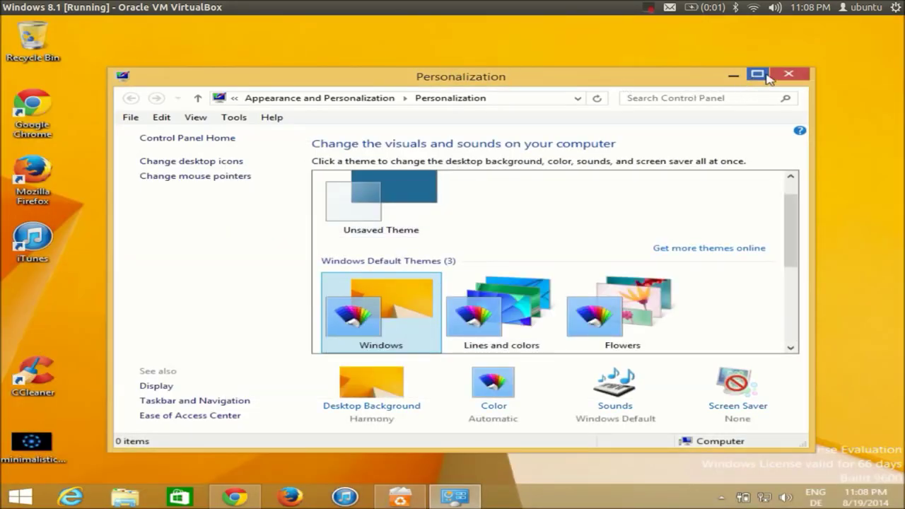
Step: Close Personalization, approve deleting the SkinPack ubuntu 2.0 uninstaller and backup files, and finish the uninstall
left_click(790, 80)
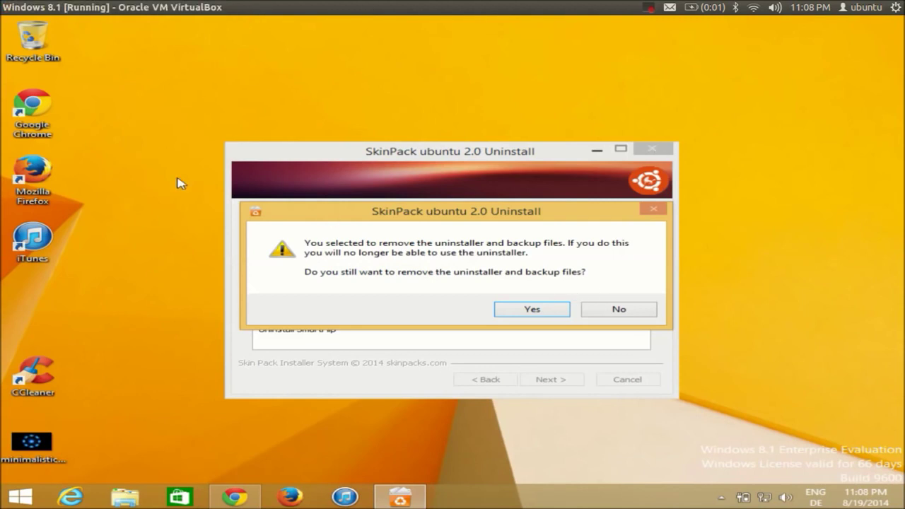
left_click(514, 313)
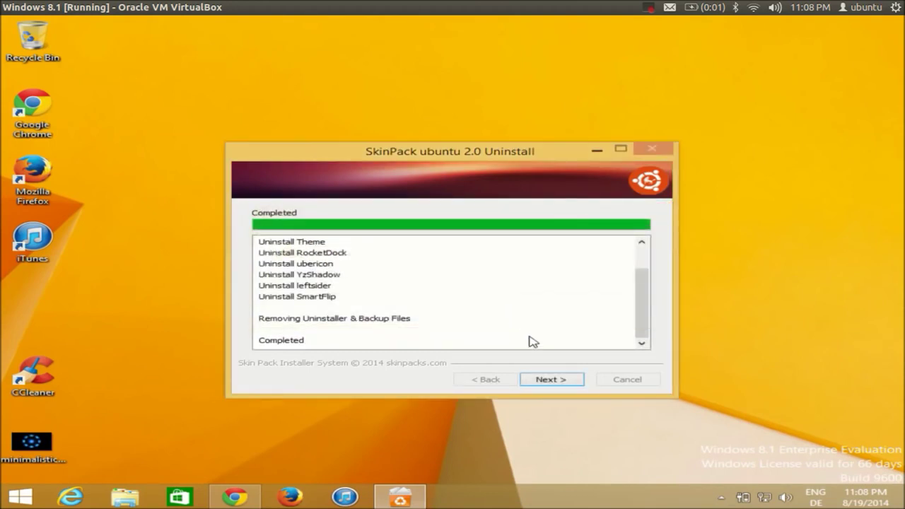
left_click(541, 381)
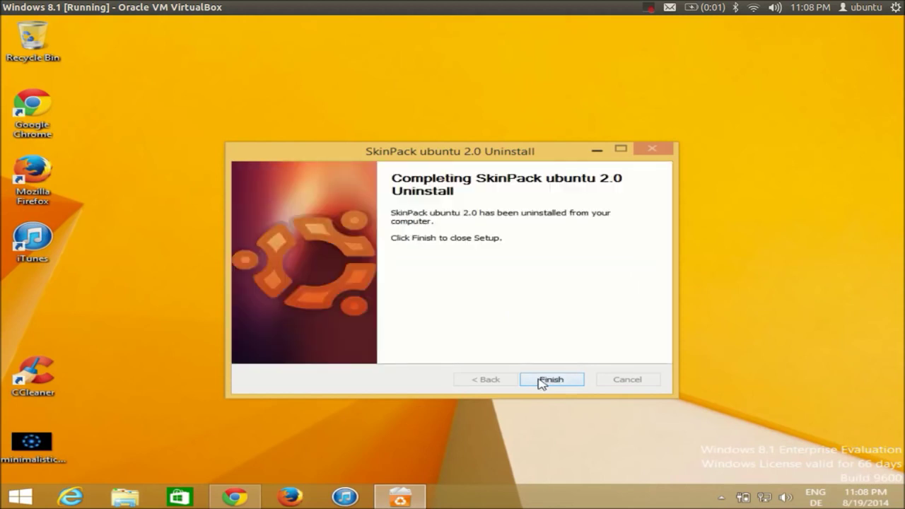
left_click(541, 381)
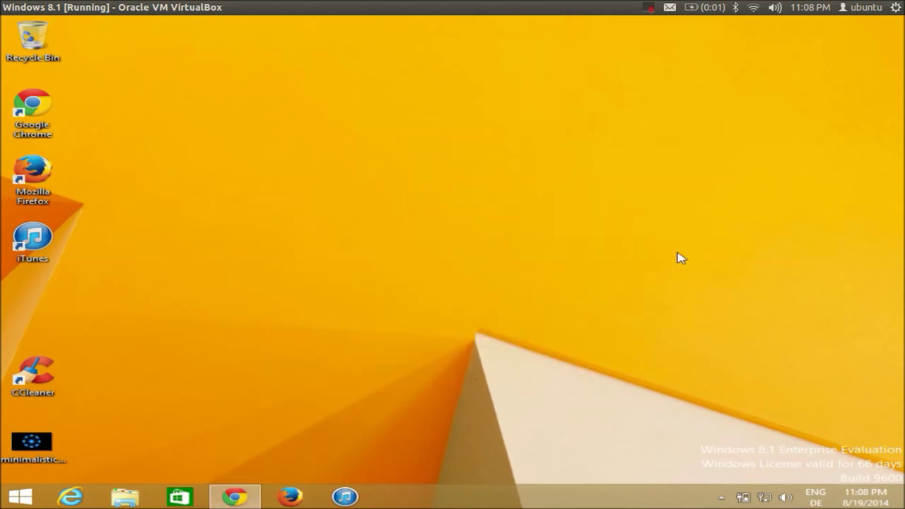